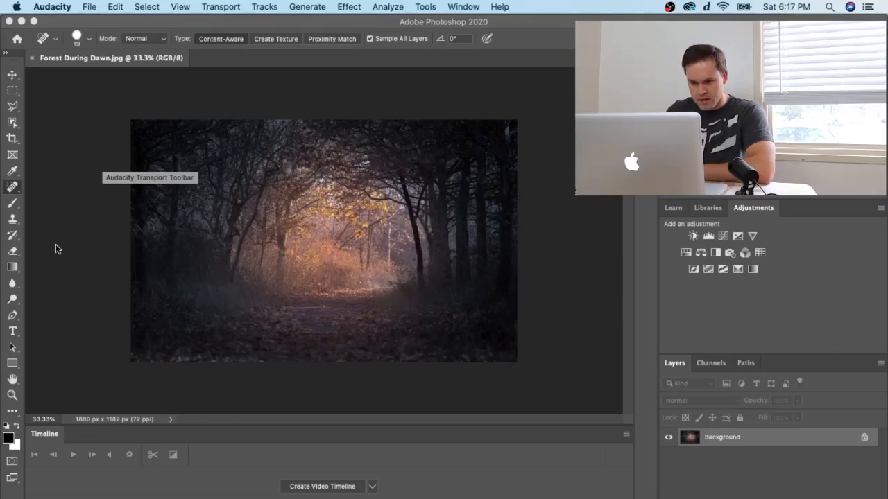
- Duplicate the Background layer, keeping the default copy name
{"action": "right_click", "coordinate": [716, 438]}
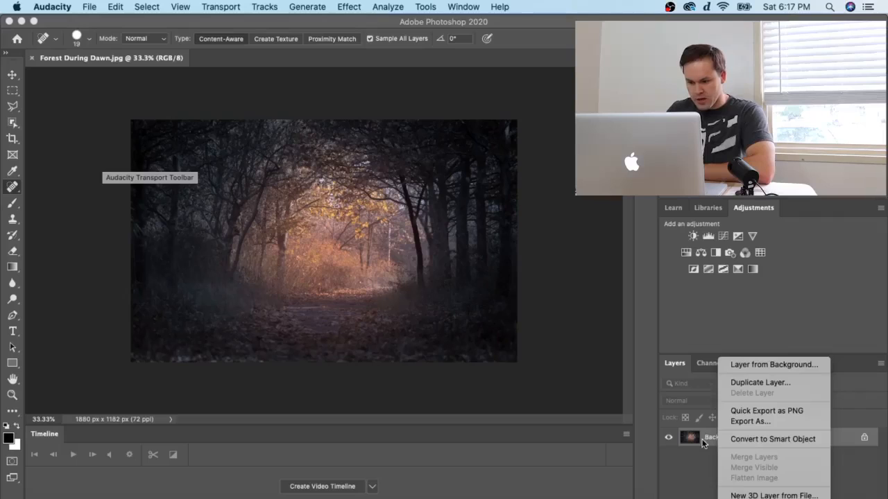
{"action": "left_click", "coordinate": [754, 383]}
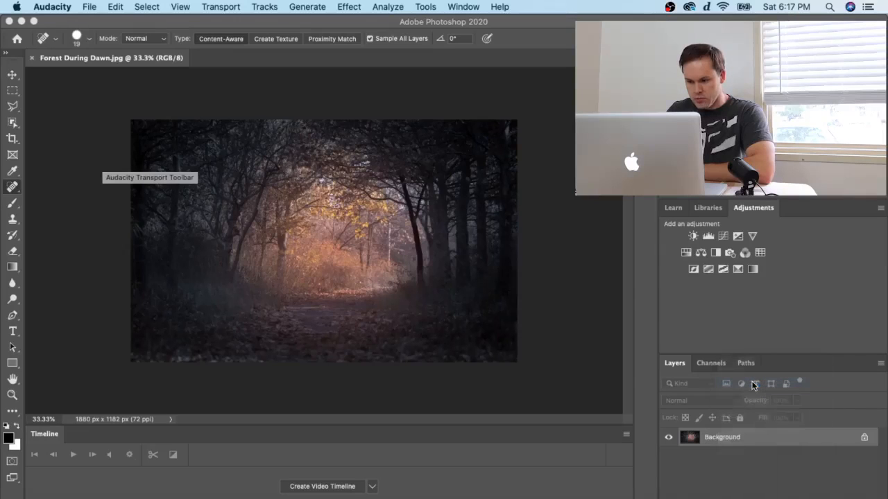
{"action": "left_click", "coordinate": [558, 224]}
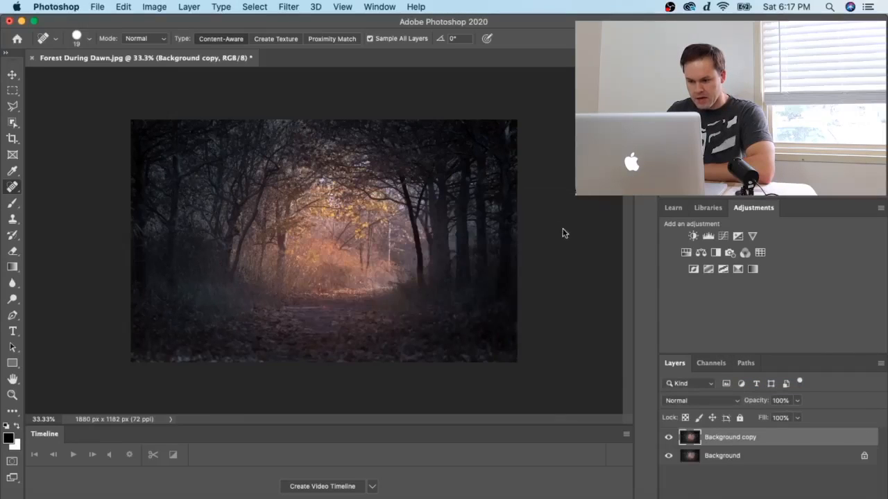
- Open the Camera Raw Filter on the duplicated layer and set Shadows to +80, Highlights to -60 and Contrast to +10
{"action": "left_click", "coordinate": [288, 8]}
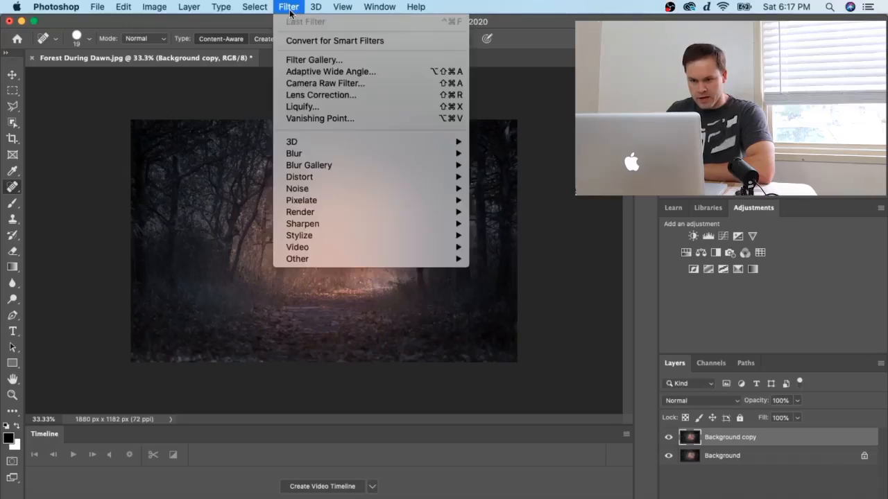
{"action": "left_click", "coordinate": [331, 84]}
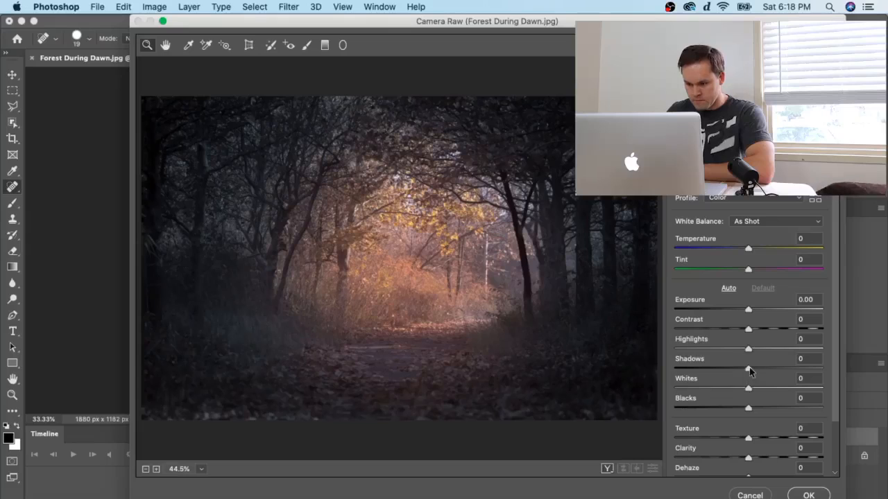
{"action": "left_click_drag", "start_coordinate": [749, 368], "coordinate": [808, 375]}
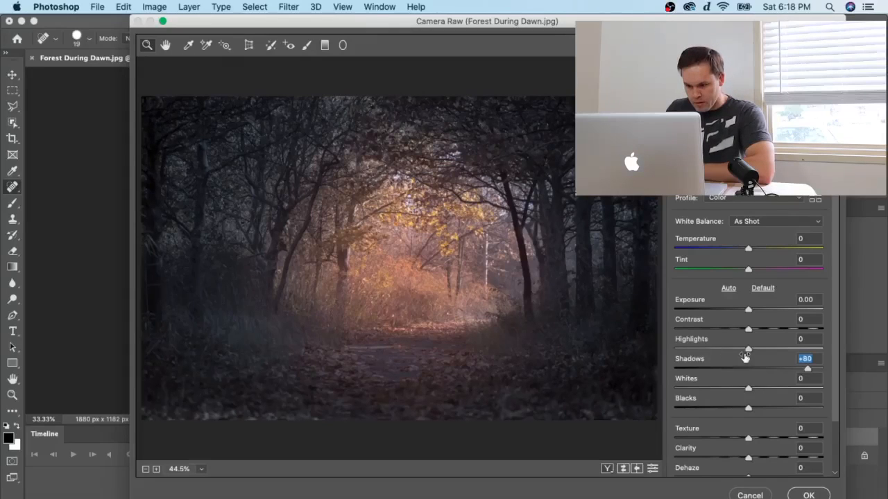
{"action": "left_click_drag", "start_coordinate": [749, 353], "coordinate": [704, 351]}
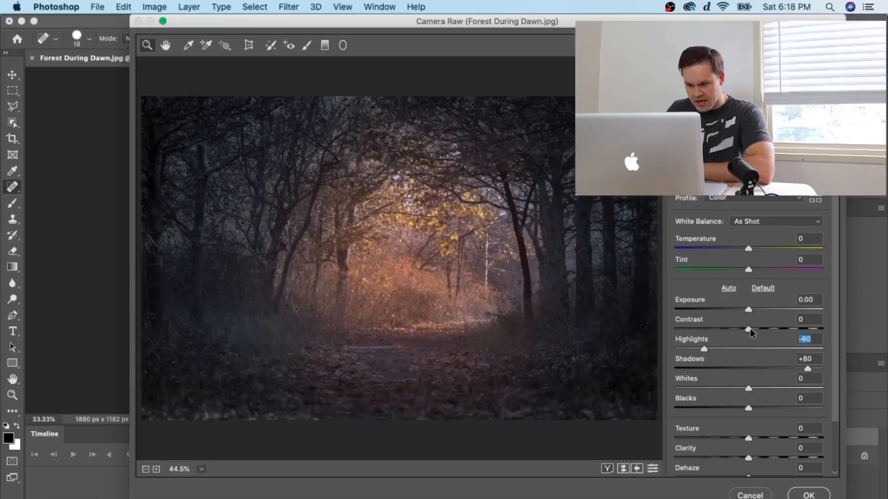
{"action": "left_click_drag", "start_coordinate": [749, 329], "coordinate": [754, 333]}
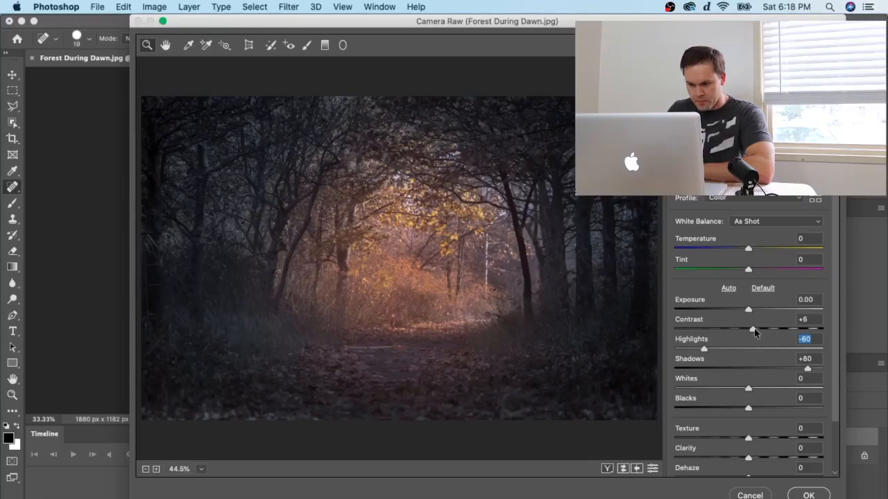
{"action": "left_click_drag", "start_coordinate": [756, 334], "coordinate": [757, 333]}
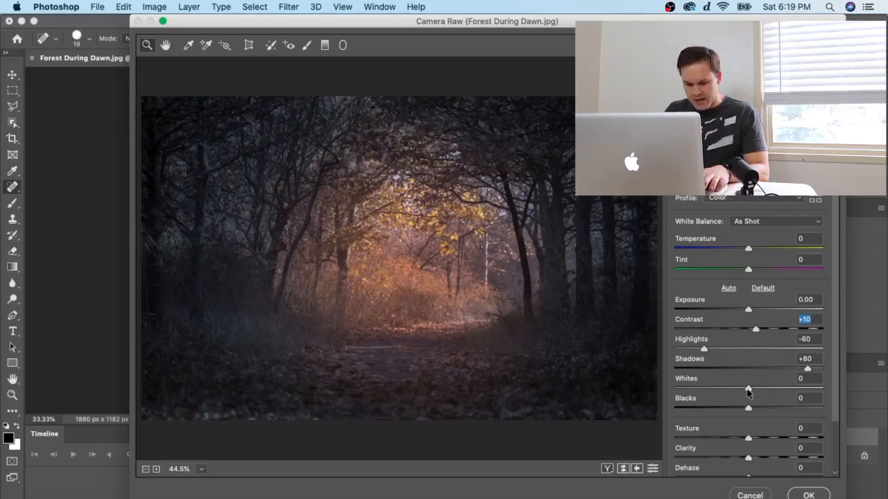
- Set Whites to +24 using the clipping preview and Blacks to -15, and compare the image before and after
{"action": "key", "text": "alt"}
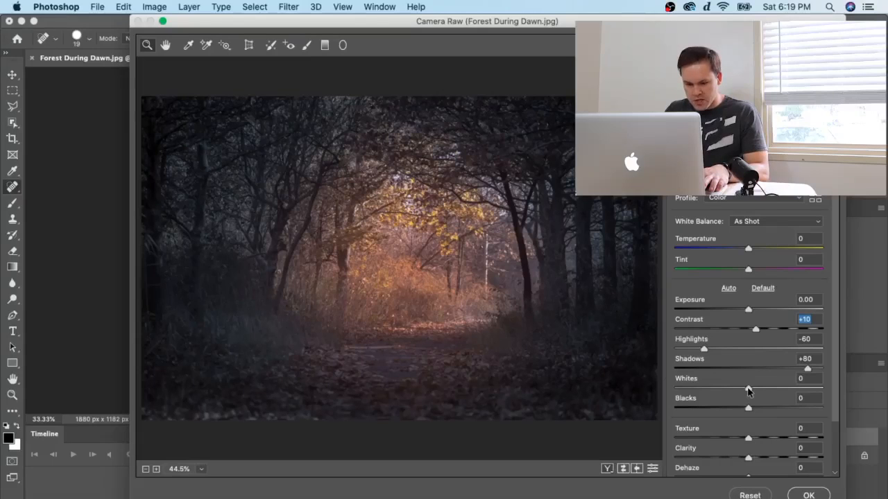
{"action": "left_click", "coordinate": [748, 390], "text": "alt"}
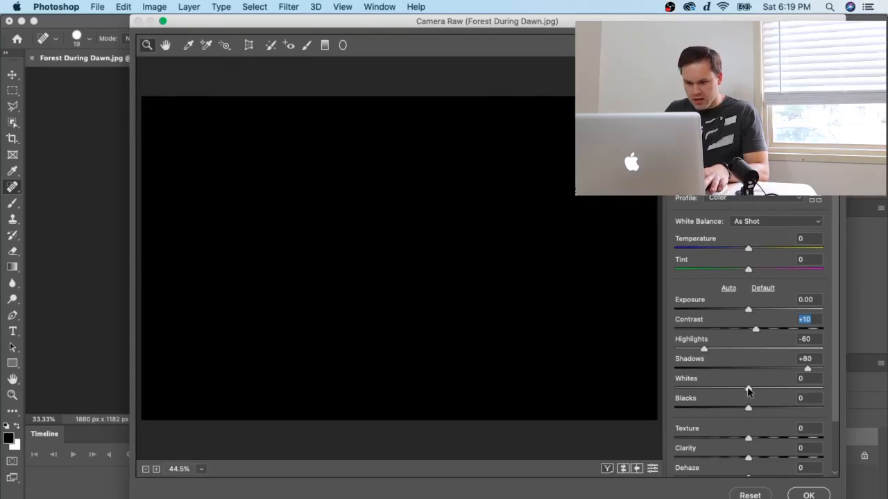
{"action": "left_click_drag", "start_coordinate": [748, 391], "coordinate": [766, 394]}
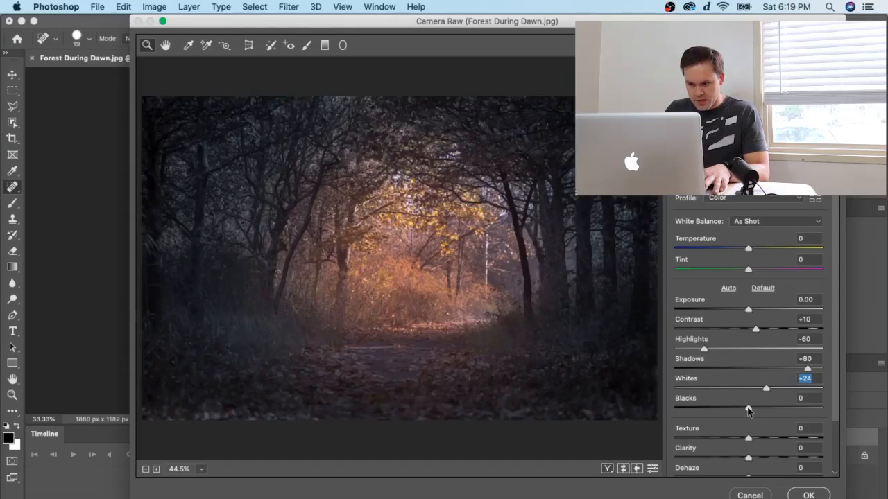
{"action": "left_click_drag", "start_coordinate": [747, 409], "coordinate": [737, 412]}
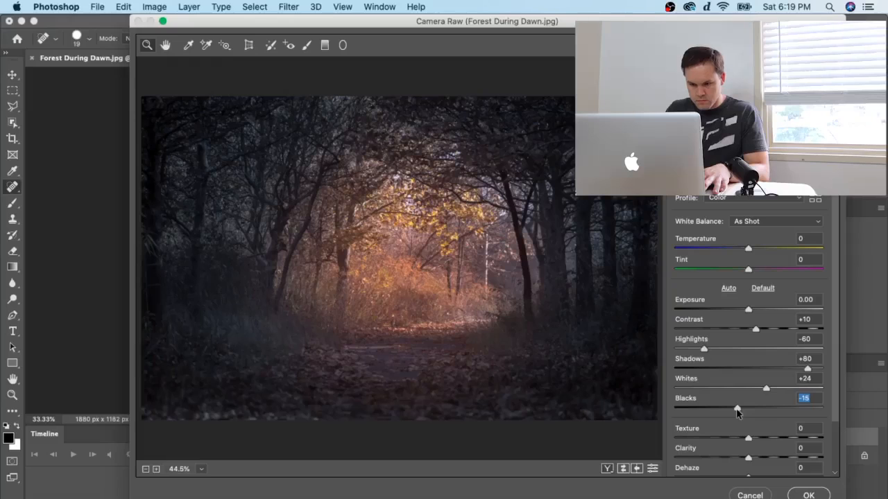
{"action": "left_click", "coordinate": [625, 469]}
{"action": "left_click", "coordinate": [624, 470]}
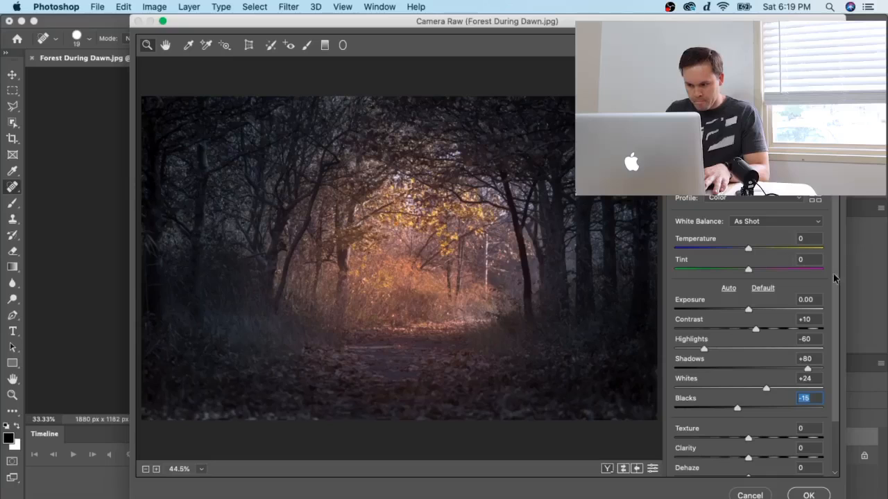
- Set Dehaze to +30 and compare the image before and after the adjustment
{"action": "scroll", "coordinate": [833, 275], "scroll_direction": "down", "scroll_amount": 3}
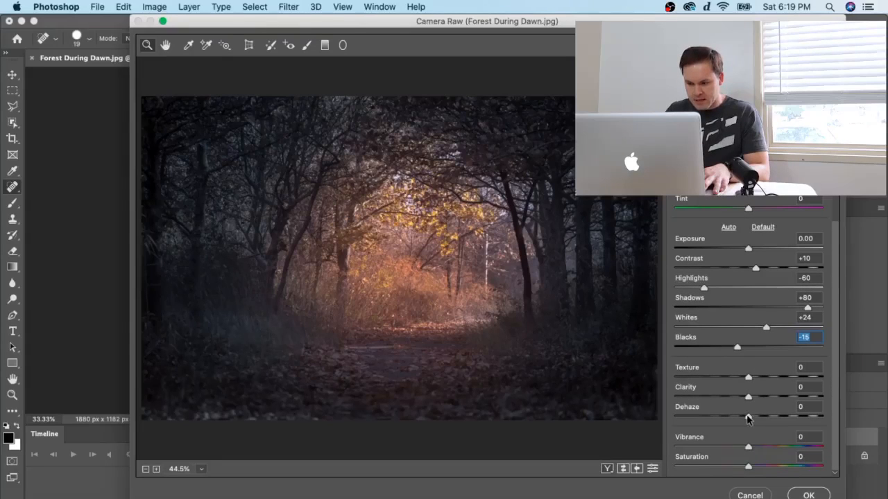
{"action": "left_click_drag", "start_coordinate": [747, 418], "coordinate": [770, 418]}
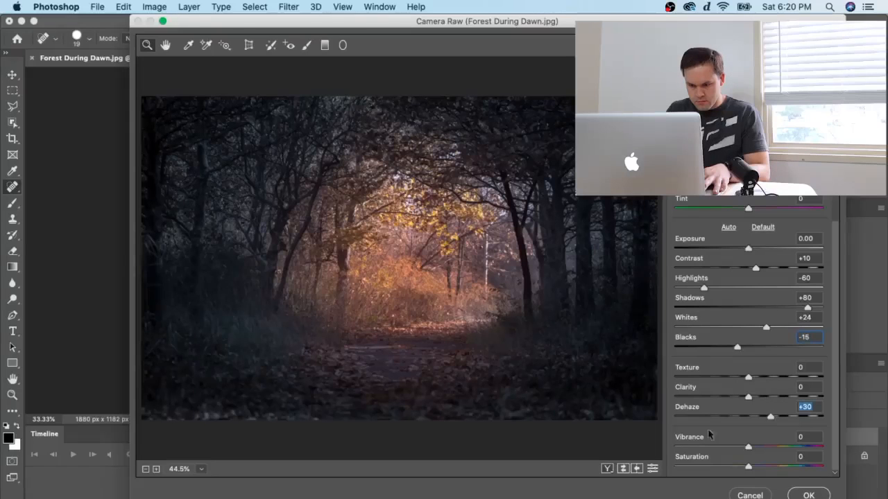
{"action": "left_click", "coordinate": [622, 468]}
{"action": "left_click", "coordinate": [622, 469]}
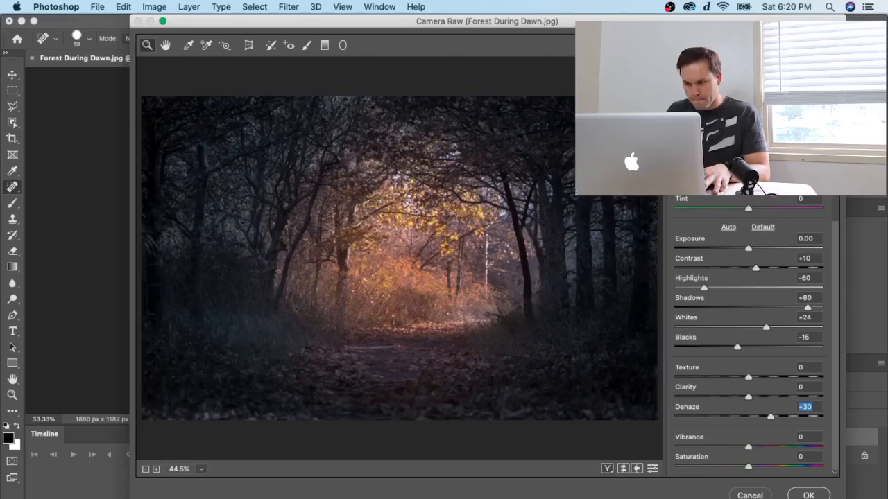
- Shape the parametric tone curve with Shadows -8, Darks +11, Lights +7 and Highlights +14, and compare before and after
{"action": "key", "text": "super+alt+2"}
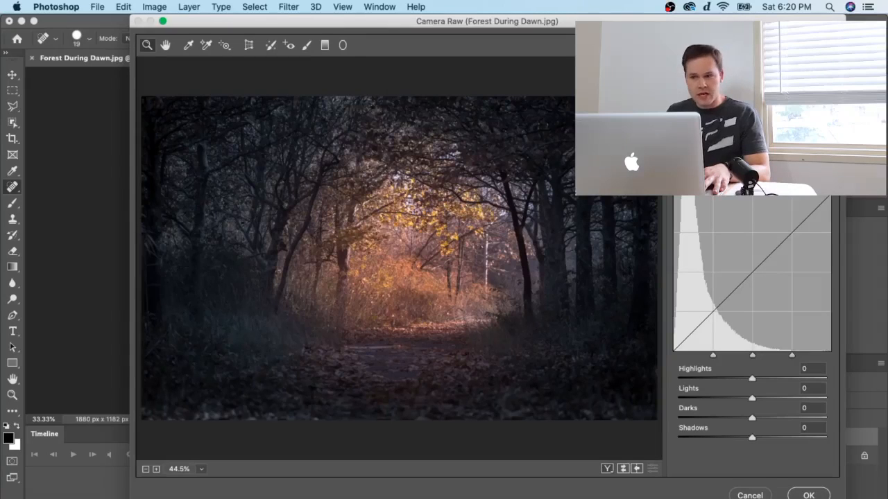
{"action": "left_click", "coordinate": [681, 141]}
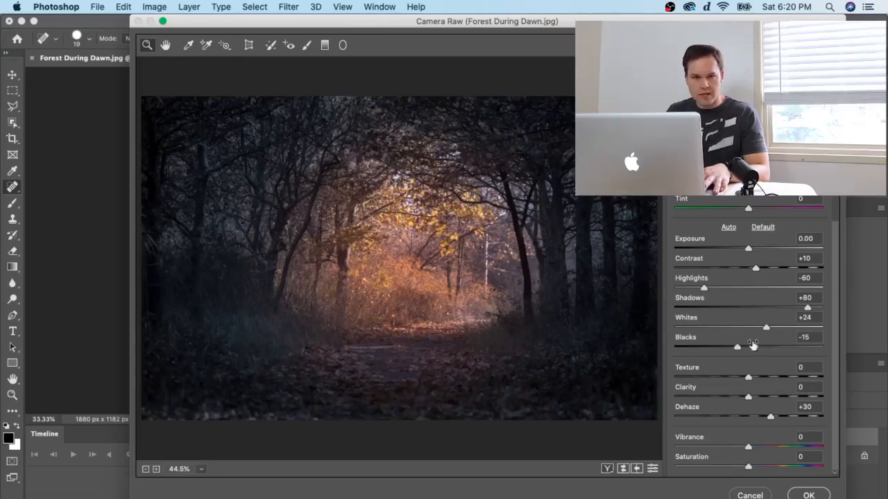
{"action": "left_click", "coordinate": [694, 145]}
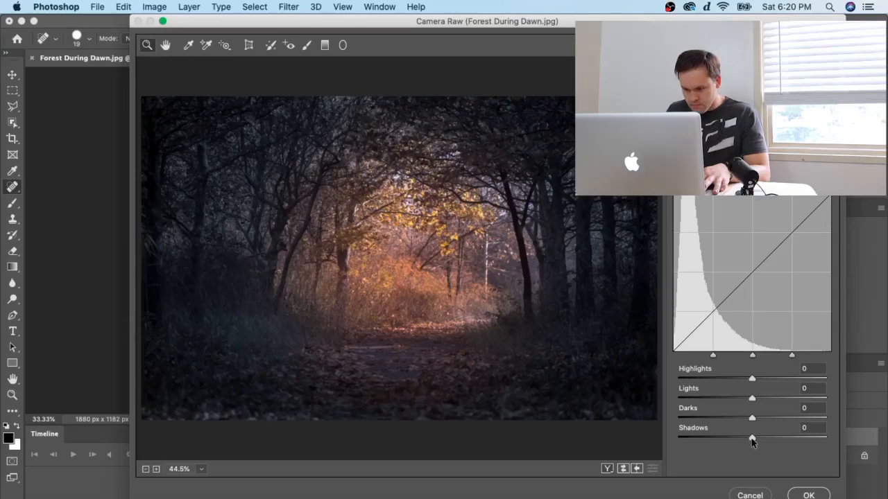
{"action": "left_click_drag", "start_coordinate": [751, 440], "coordinate": [761, 421]}
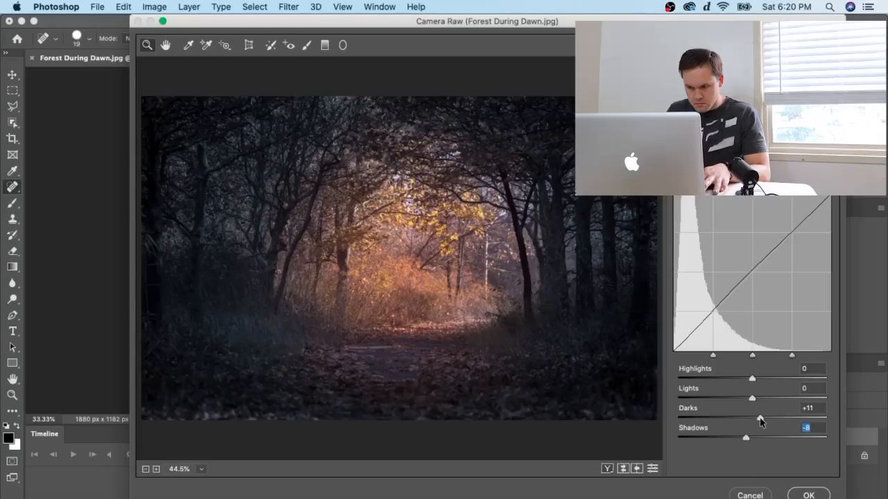
{"action": "mouse_move", "coordinate": [751, 400]}
{"action": "left_mouse_down"}
{"action": "mouse_move", "coordinate": [765, 400]}
{"action": "mouse_move", "coordinate": [739, 401]}
{"action": "mouse_move", "coordinate": [767, 403]}
{"action": "mouse_move", "coordinate": [760, 379]}
{"action": "mouse_move", "coordinate": [731, 381]}
{"action": "mouse_move", "coordinate": [758, 377]}
{"action": "mouse_move", "coordinate": [749, 401]}
{"action": "mouse_move", "coordinate": [758, 400]}
{"action": "left_mouse_up"}
{"action": "left_click", "coordinate": [623, 468]}
{"action": "left_click", "coordinate": [625, 469]}
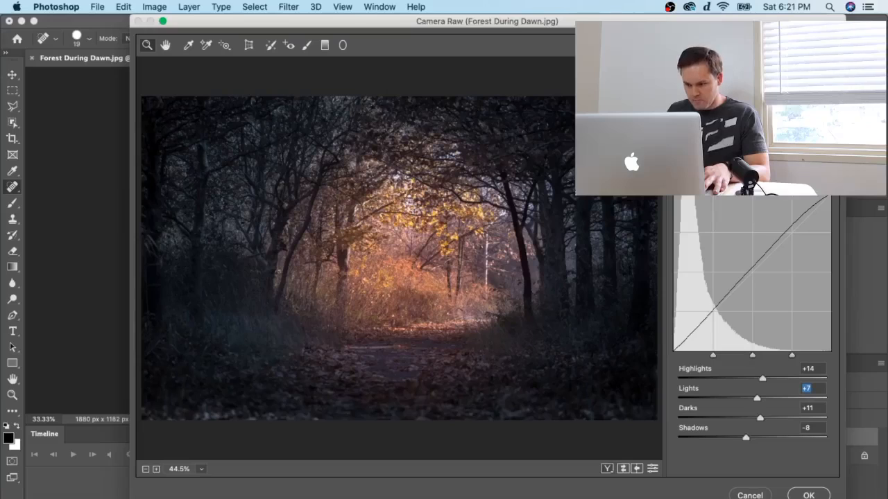
- Set the Luminance noise reduction to 10 in the Detail settings
{"action": "key", "text": "alt+super+3"}
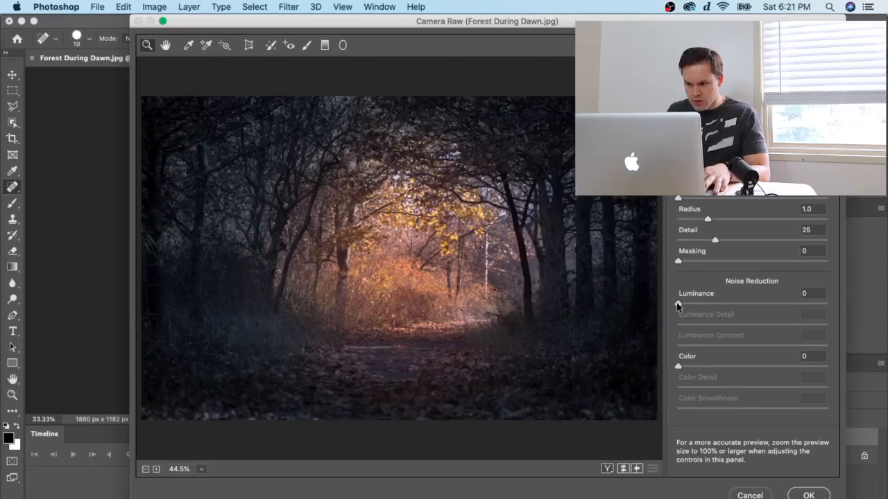
{"action": "left_click_drag", "start_coordinate": [677, 306], "coordinate": [685, 305]}
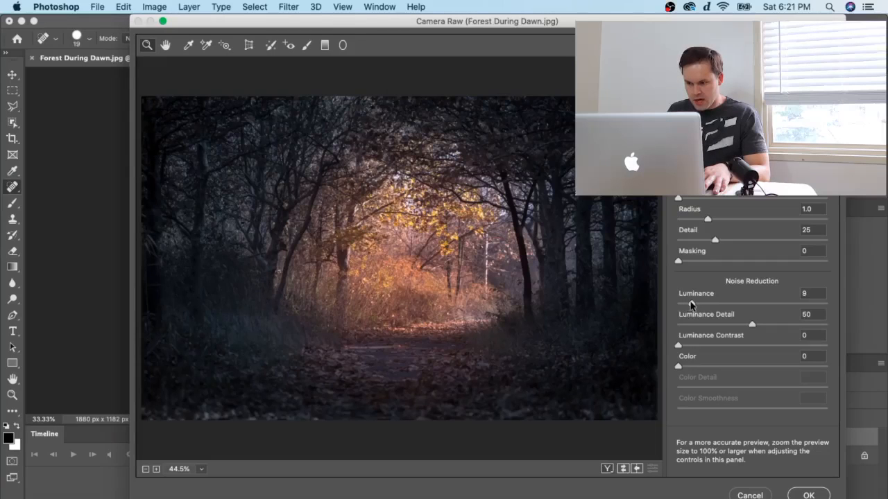
{"action": "left_click_drag", "start_coordinate": [690, 305], "coordinate": [691, 305]}
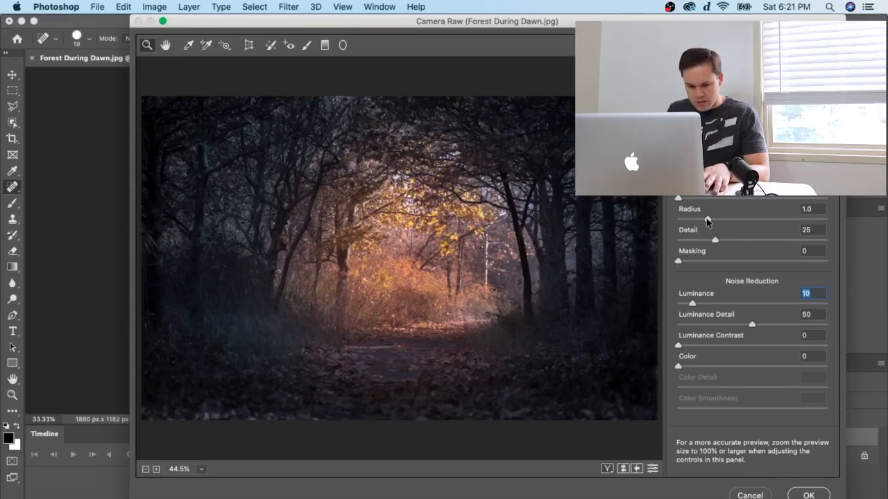
- Sharpen the image with a raised amount, Radius 1.5, Detail 40 and Masking 70, and compare before and after
{"action": "key", "text": "alt"}
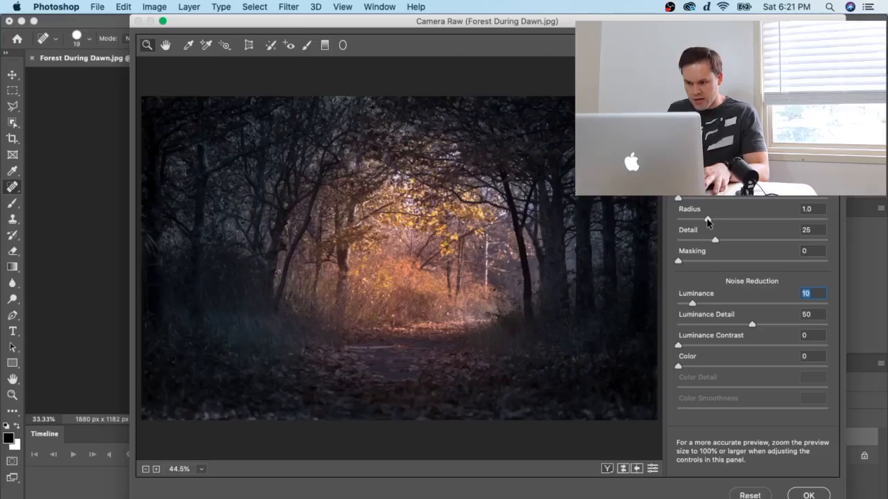
{"action": "left_click", "coordinate": [707, 220], "text": "alt"}
{"action": "left_click_drag", "start_coordinate": [708, 221], "coordinate": [737, 242]}
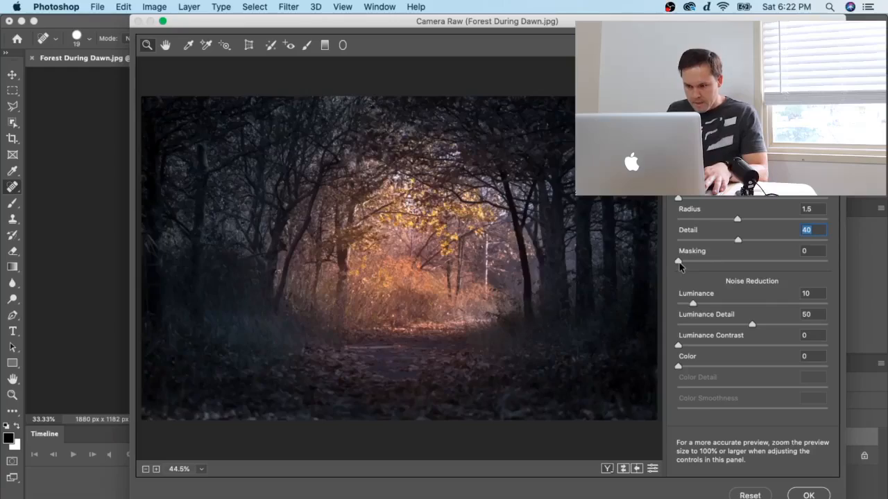
{"action": "left_click_drag", "start_coordinate": [679, 265], "coordinate": [786, 265]}
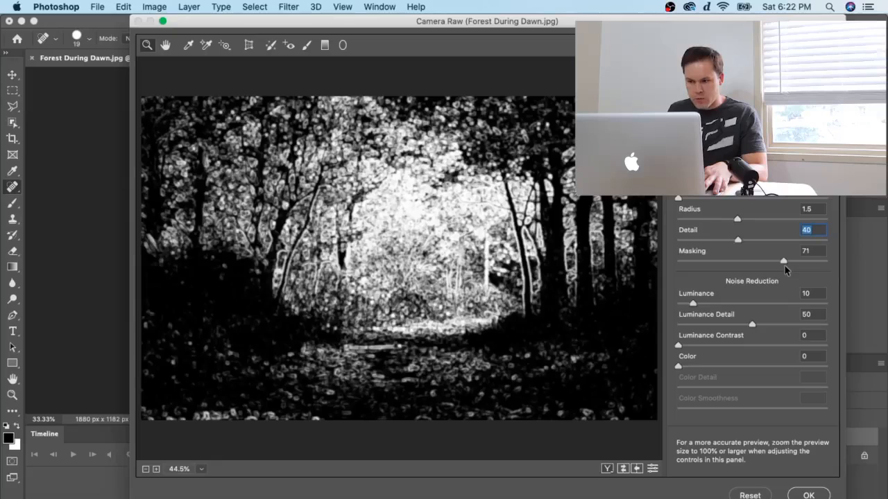
{"action": "left_click_drag", "start_coordinate": [784, 265], "coordinate": [783, 265]}
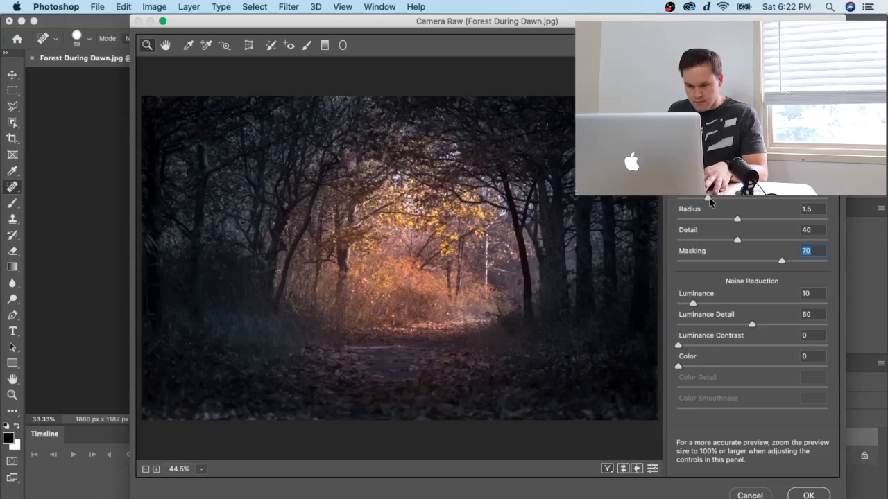
{"action": "left_click_drag", "start_coordinate": [702, 201], "coordinate": [707, 201]}
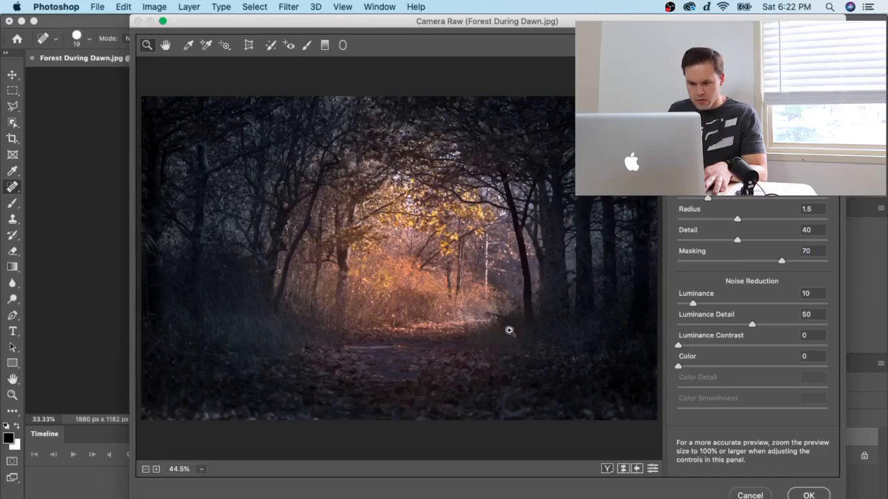
{"action": "left_click", "coordinate": [624, 471]}
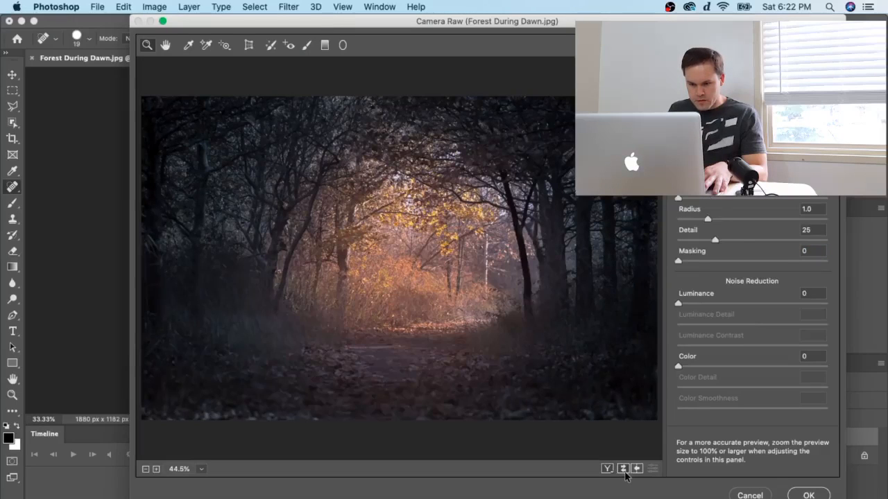
{"action": "left_click", "coordinate": [624, 471]}
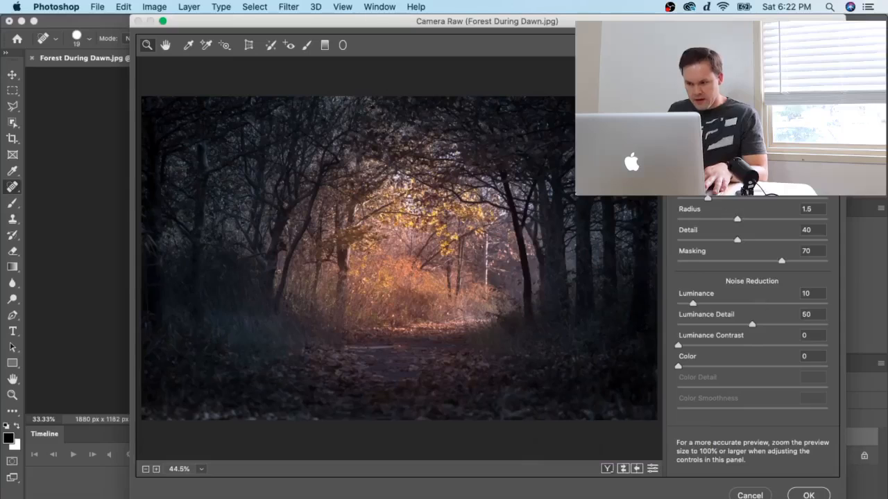
- Raise Yellows to +72 and Oranges to +28 in the HSL adjustments by sampling the golden leaves with the Targeted Adjustment Tool
{"action": "left_click", "coordinate": [733, 134]}
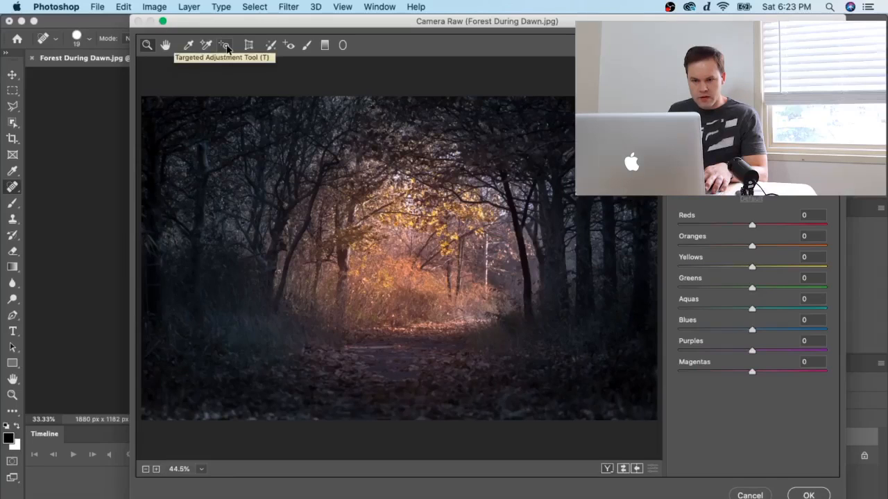
{"action": "left_click", "coordinate": [227, 47]}
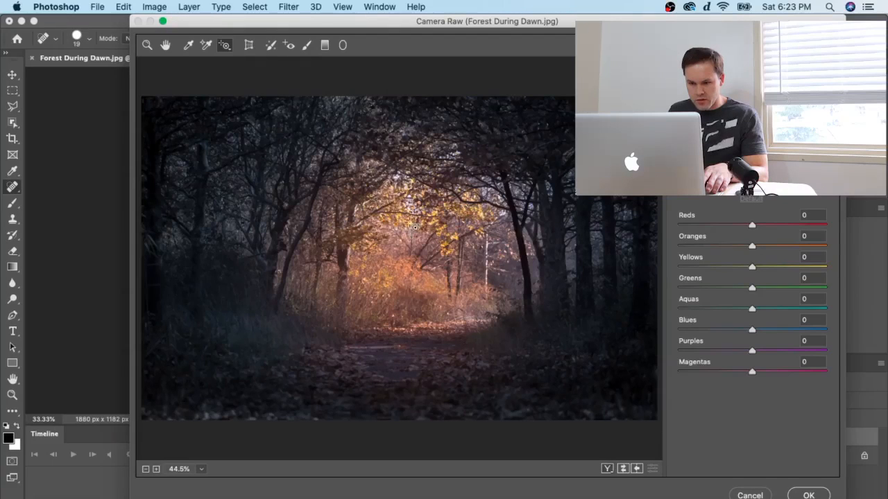
{"action": "left_click_drag", "start_coordinate": [409, 223], "coordinate": [452, 221]}
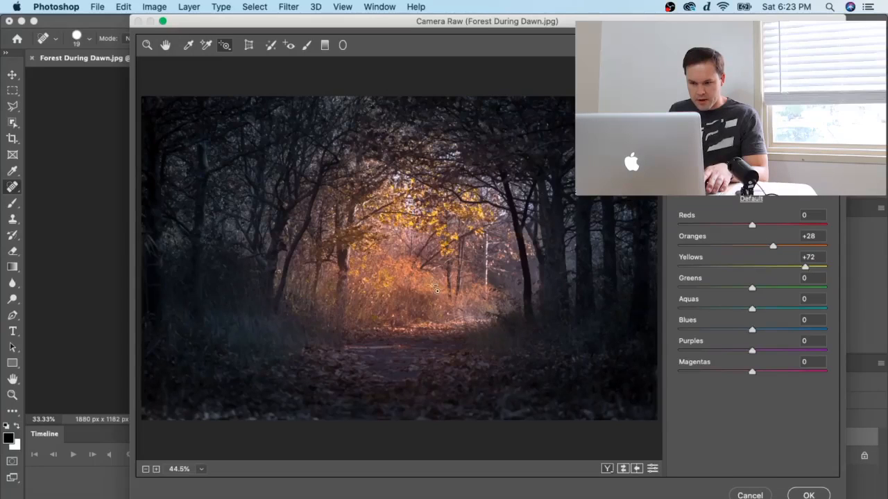
- Raise saturation to Reds +8, Oranges +57, Purples +23 and Magentas +12 by sampling the orange foliage and the leaves on the ground
{"action": "left_click_drag", "start_coordinate": [423, 289], "coordinate": [441, 287]}
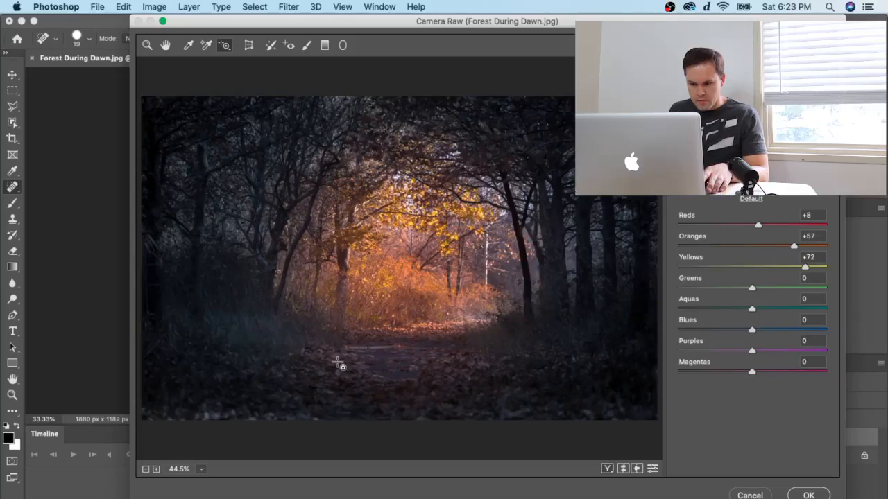
{"action": "left_click_drag", "start_coordinate": [340, 365], "coordinate": [350, 362]}
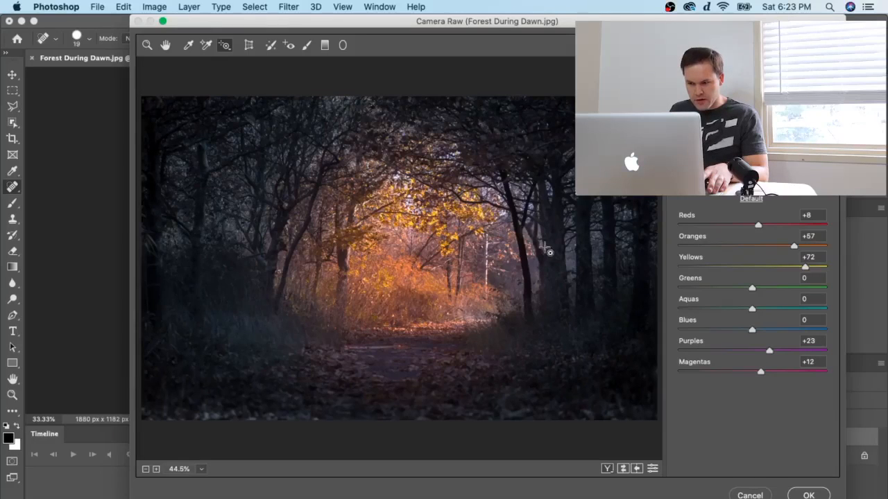
- Shift the HSL hues to Reds -4, Oranges -9, Blues +5, Purples -32 and Magentas +42 by sampling the path, leaves and dark grass
{"action": "left_click", "coordinate": [751, 199]}
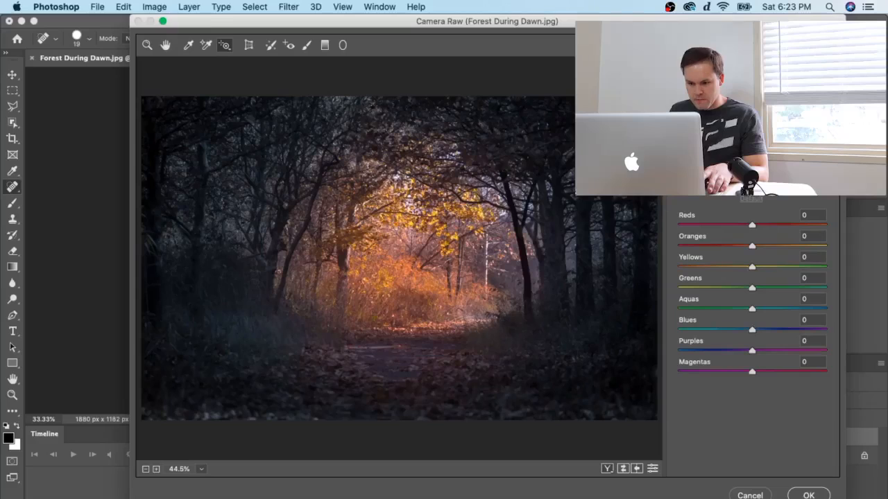
{"action": "left_click_drag", "start_coordinate": [348, 361], "coordinate": [375, 362]}
{"action": "left_click_drag", "start_coordinate": [425, 344], "coordinate": [396, 350]}
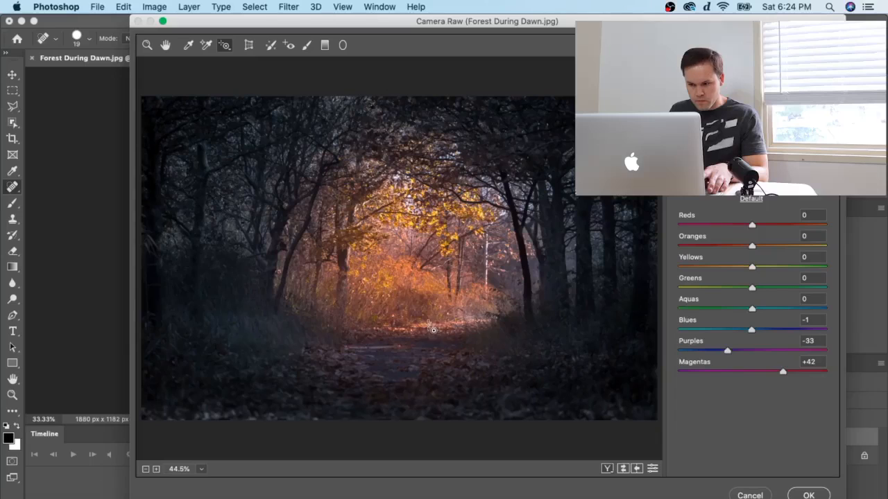
{"action": "left_click_drag", "start_coordinate": [426, 324], "coordinate": [422, 326]}
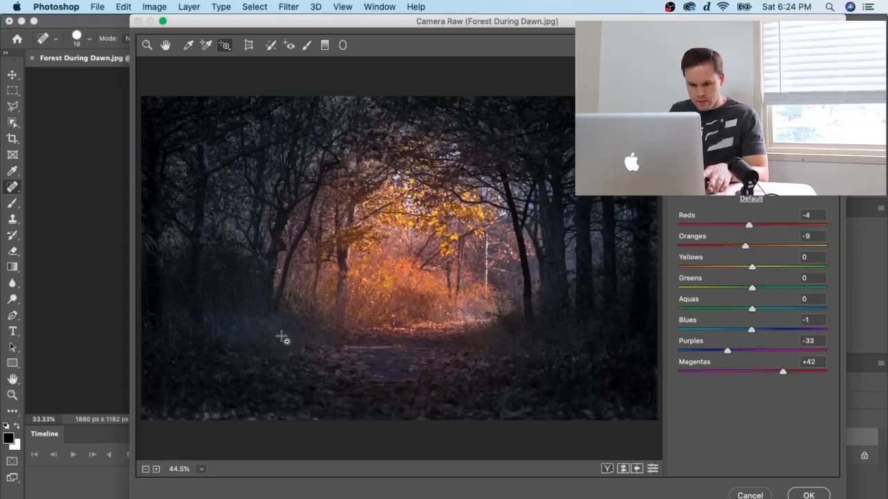
{"action": "left_click_drag", "start_coordinate": [283, 337], "coordinate": [280, 337]}
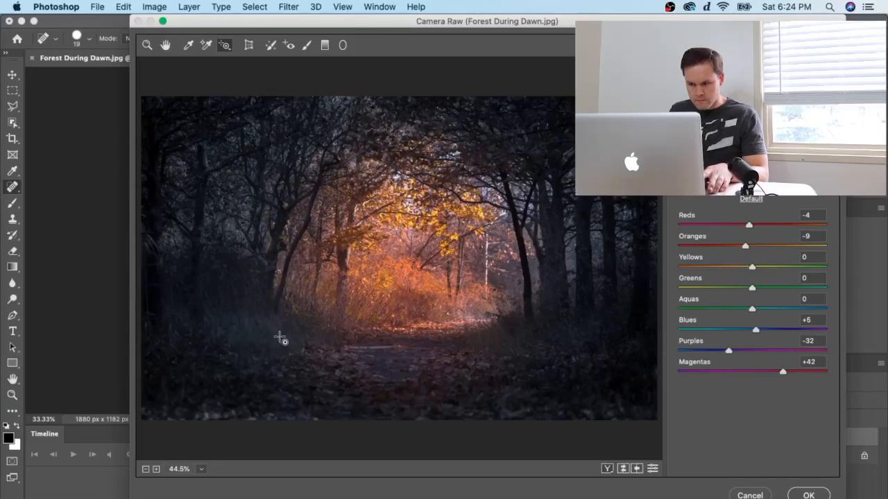
- Adjust HSL luminance to Oranges +5, Aquas -2, Blues +14 and Purples +3 by sampling the photo, and compare before and after
{"action": "left_click", "coordinate": [751, 198]}
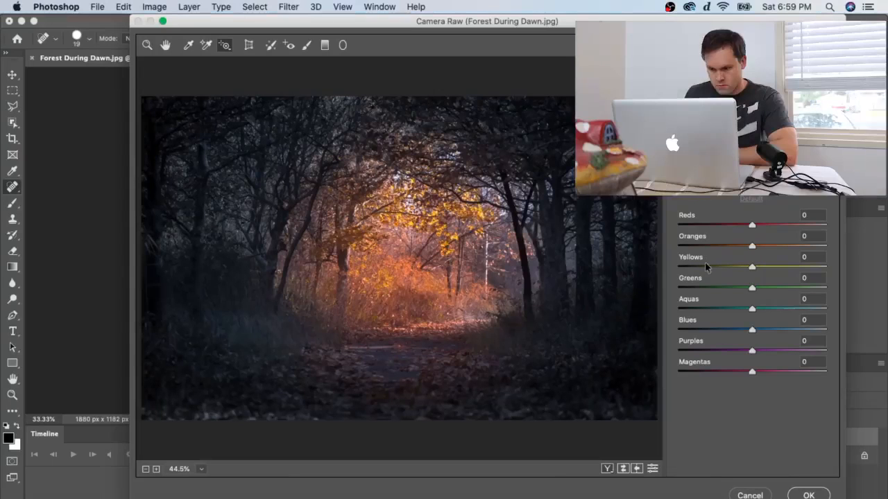
{"action": "mouse_move", "coordinate": [273, 341]}
{"action": "left_mouse_down"}
{"action": "mouse_move", "coordinate": [285, 338]}
{"action": "mouse_move", "coordinate": [258, 340]}
{"action": "left_mouse_up"}
{"action": "left_click_drag", "start_coordinate": [197, 280], "coordinate": [217, 283]}
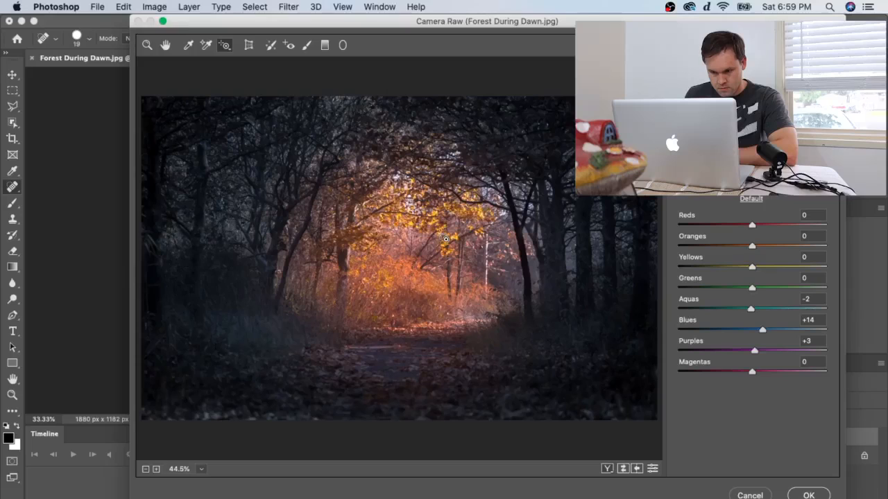
{"action": "left_click_drag", "start_coordinate": [441, 233], "coordinate": [429, 289]}
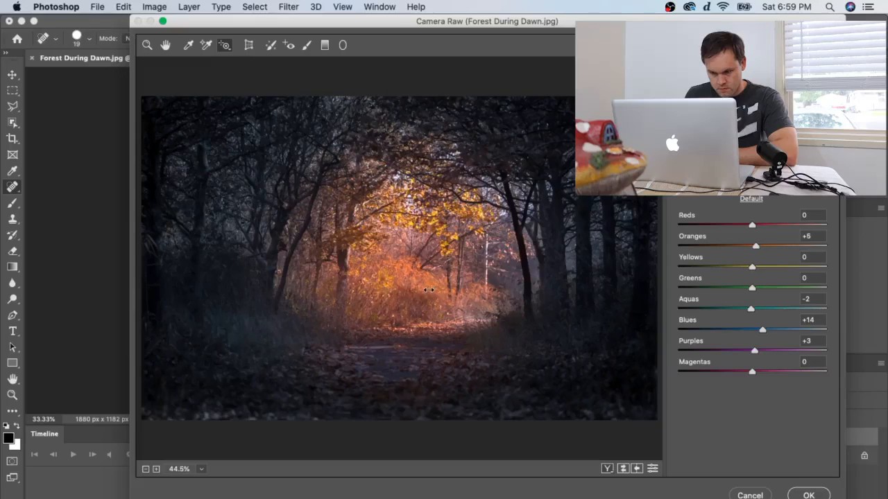
{"action": "left_click", "coordinate": [627, 471]}
{"action": "left_click", "coordinate": [626, 471]}
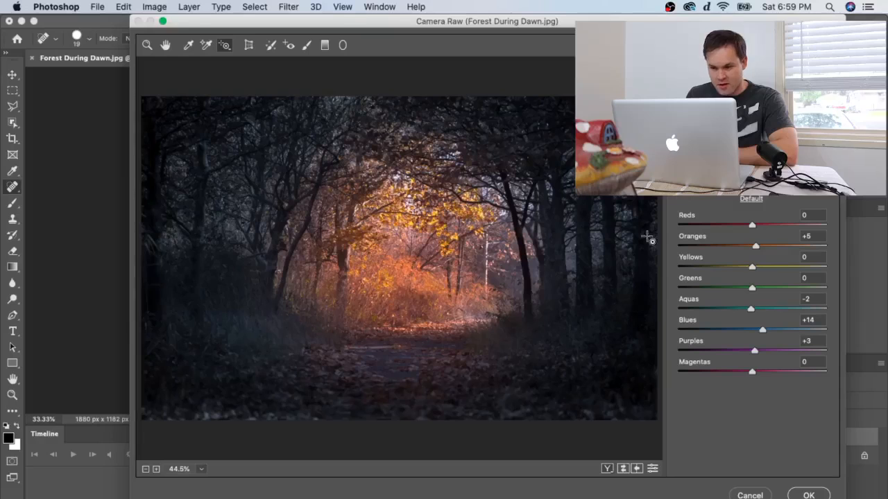
- Split-tone the photo with Shadows Hue 185, Shadows Saturation 3 and Highlights Saturation 8
{"action": "key", "text": "alt+super+5"}
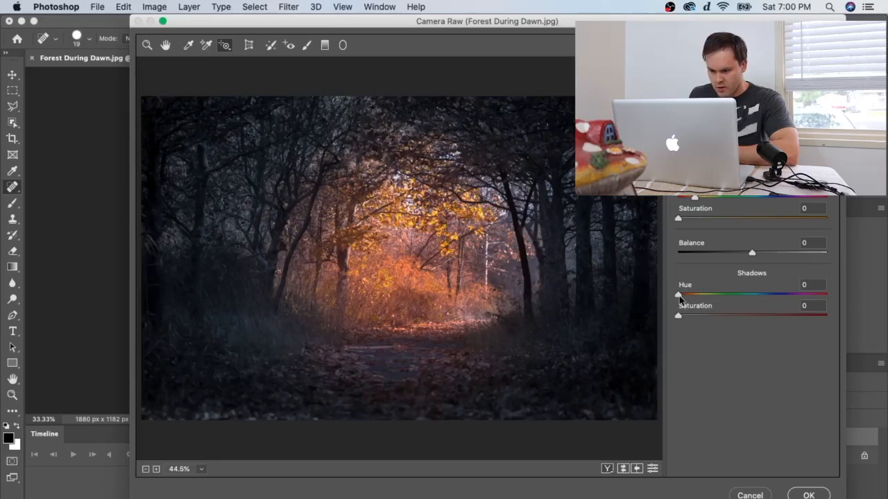
{"action": "left_click_drag", "start_coordinate": [680, 297], "coordinate": [755, 301]}
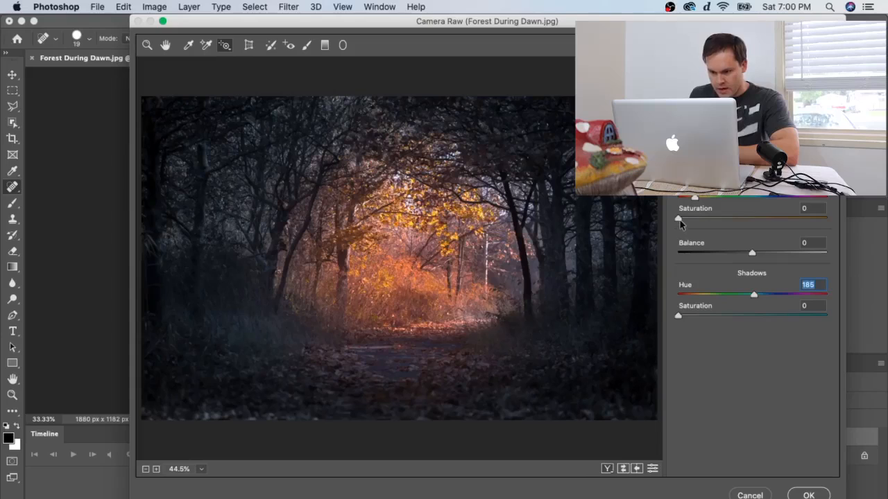
{"action": "left_click_drag", "start_coordinate": [680, 223], "coordinate": [691, 223]}
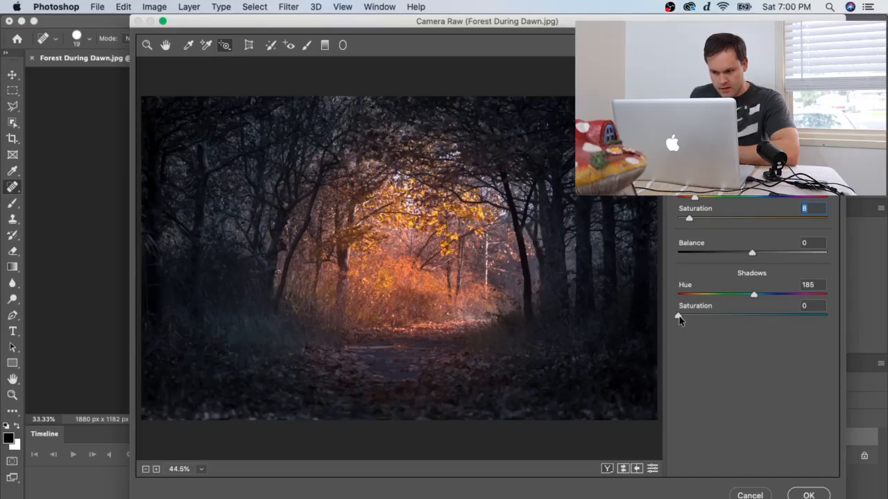
{"action": "left_click_drag", "start_coordinate": [679, 317], "coordinate": [683, 320]}
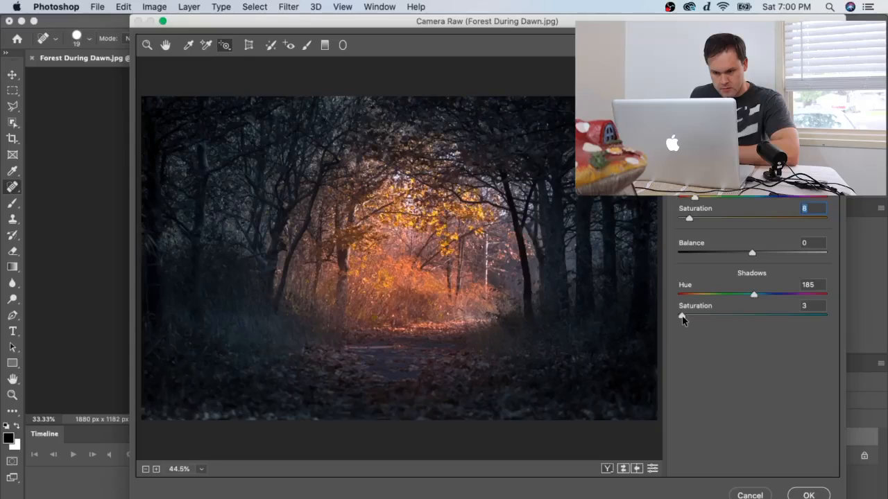
{"action": "left_click_drag", "start_coordinate": [683, 320], "coordinate": [683, 320]}
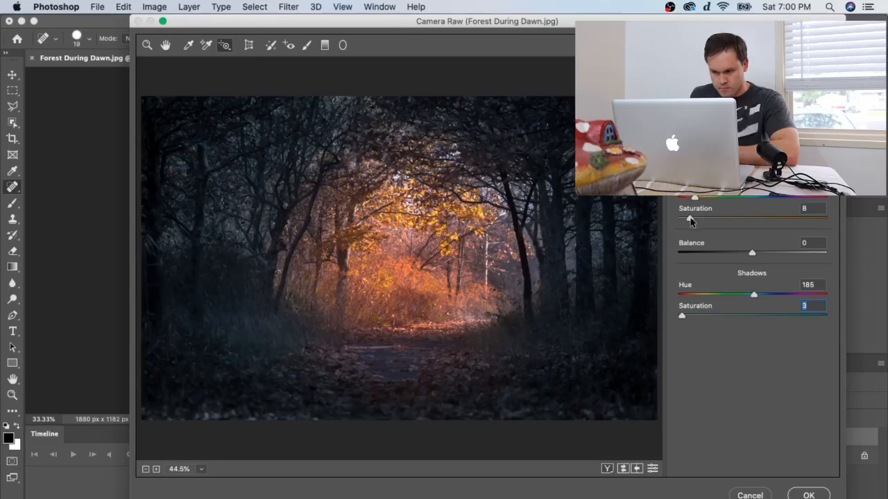
- Raise the split toning Highlights Saturation to 15 and set the Balance to +35
{"action": "left_click_drag", "start_coordinate": [690, 221], "coordinate": [701, 222]}
{"action": "left_click_drag", "start_coordinate": [752, 256], "coordinate": [754, 256]}
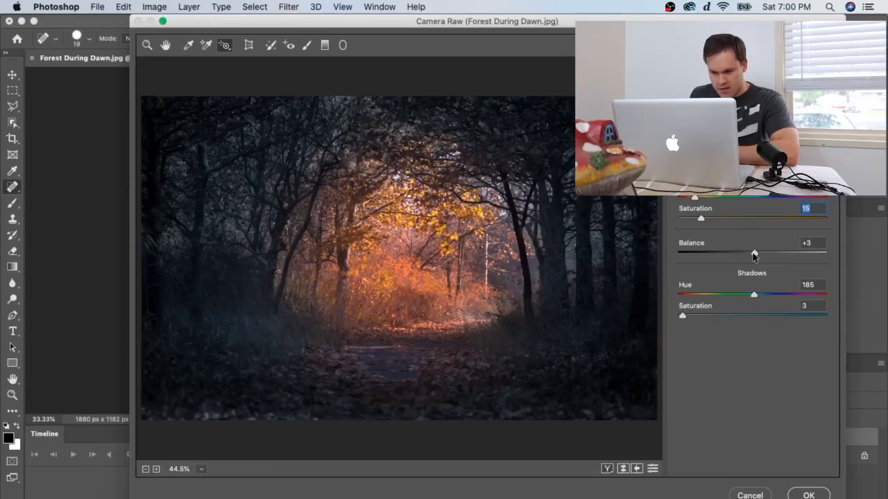
{"action": "key", "text": "Tab"}
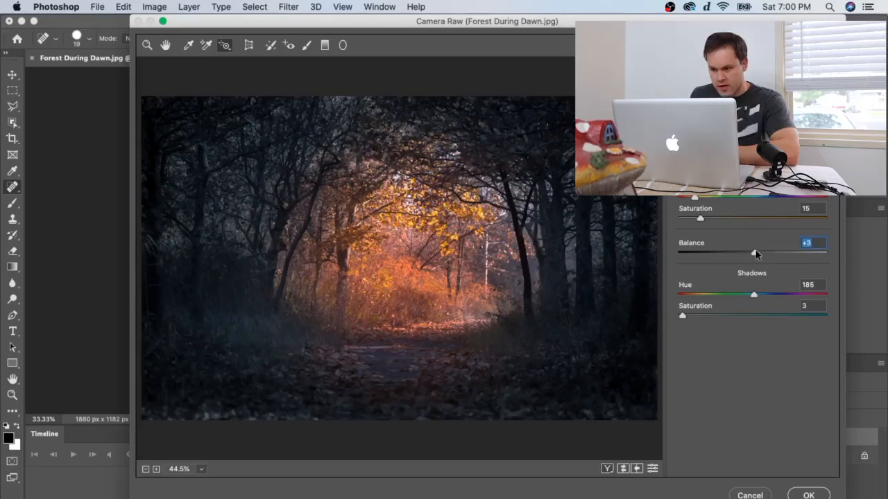
{"action": "left_click_drag", "start_coordinate": [756, 254], "coordinate": [783, 255]}
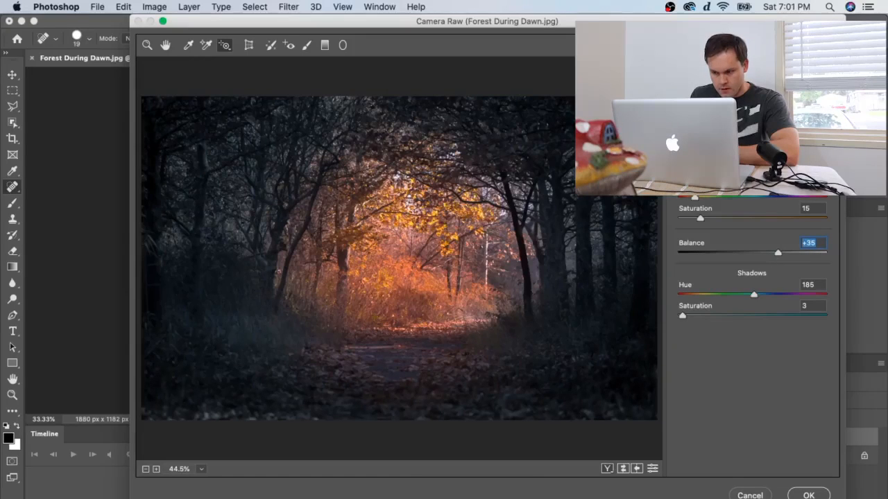
- Darken the photo's edges with a Post Crop Vignetting Amount of -21
{"action": "key", "text": "super+alt+7"}
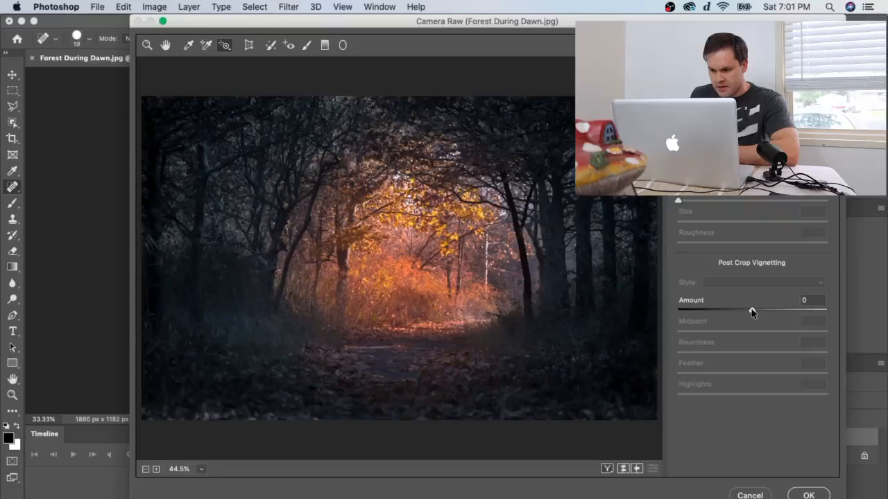
{"action": "left_click_drag", "start_coordinate": [753, 313], "coordinate": [737, 313]}
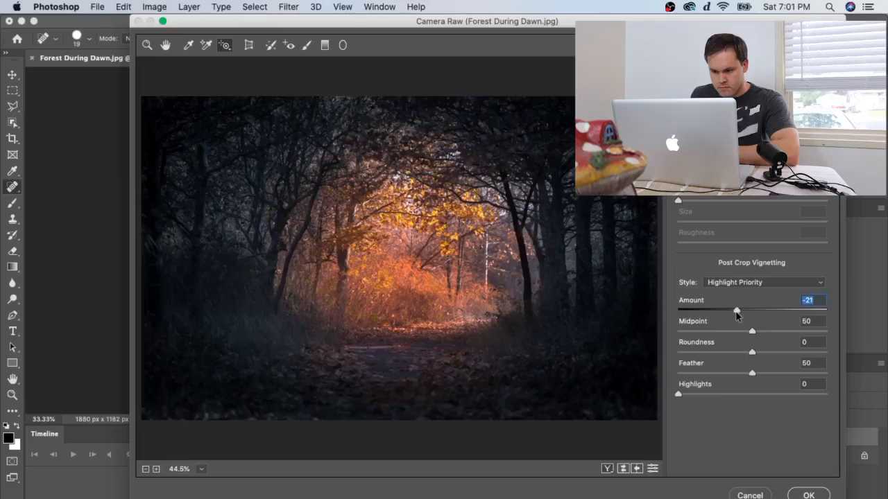
- Calibrate the primaries with Blue Hue +8 and Saturation +24, Green Hue +13 and Saturation +29, Red Hue +20 and Saturation +18
{"action": "key", "text": "super+alt+8"}
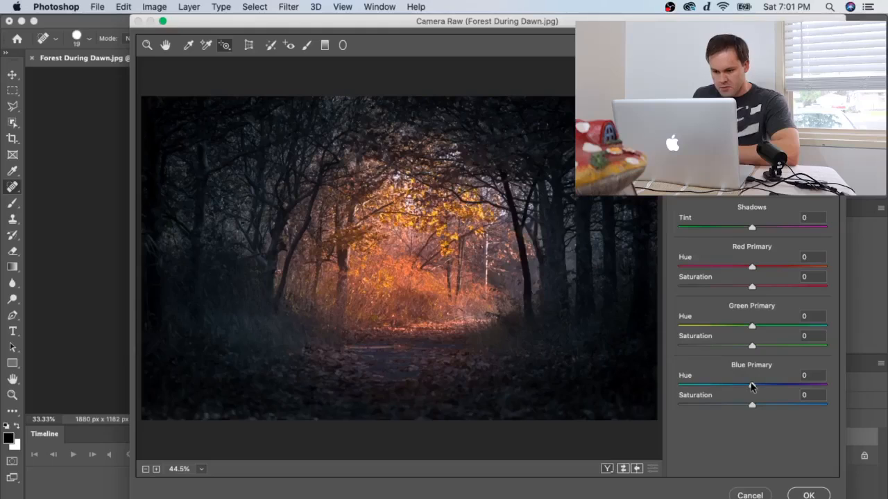
{"action": "left_click_drag", "start_coordinate": [753, 389], "coordinate": [768, 408]}
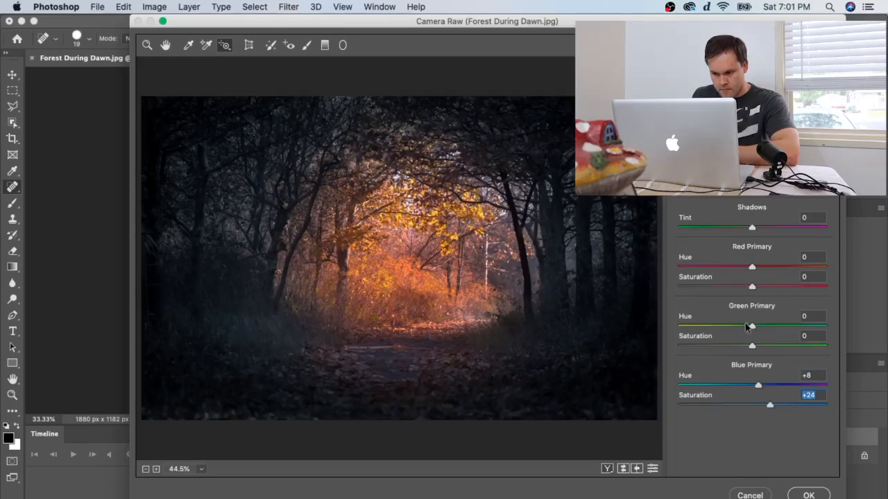
{"action": "left_click_drag", "start_coordinate": [752, 327], "coordinate": [777, 350]}
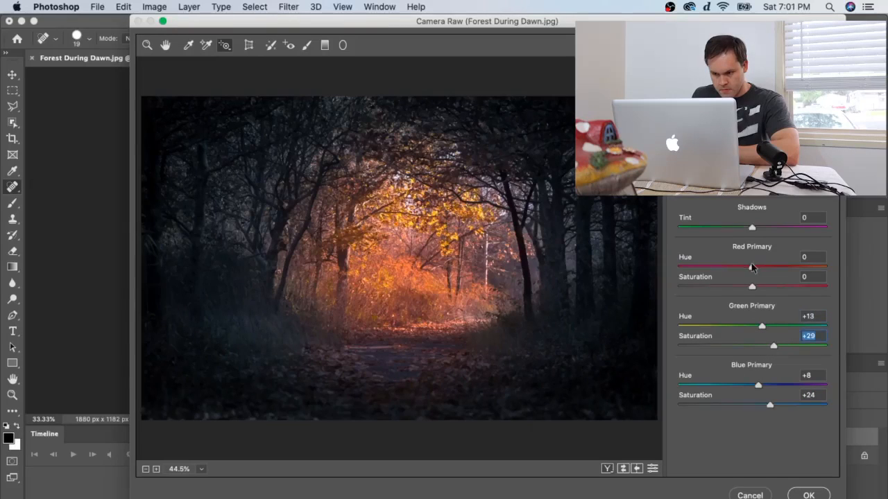
{"action": "left_click_drag", "start_coordinate": [752, 267], "coordinate": [766, 289]}
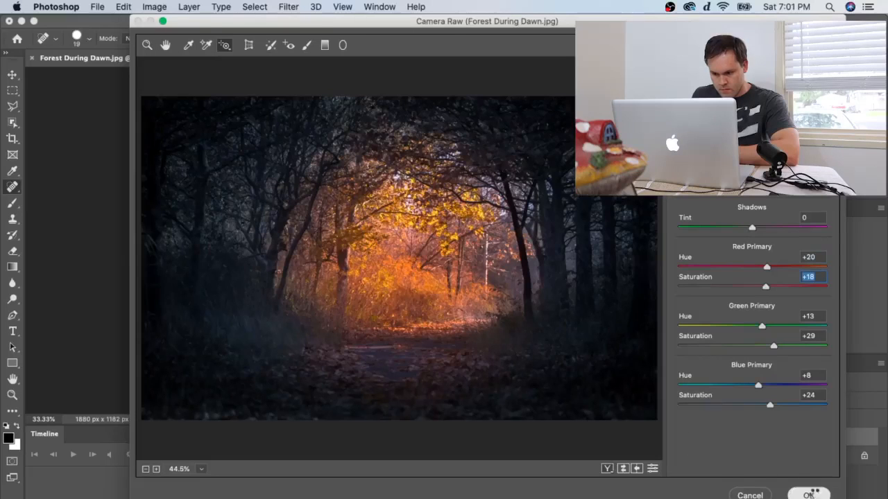
- Apply the Camera Raw adjustments and compare the result with the original by toggling the Background copy layer's visibility
{"action": "left_click", "coordinate": [810, 494]}
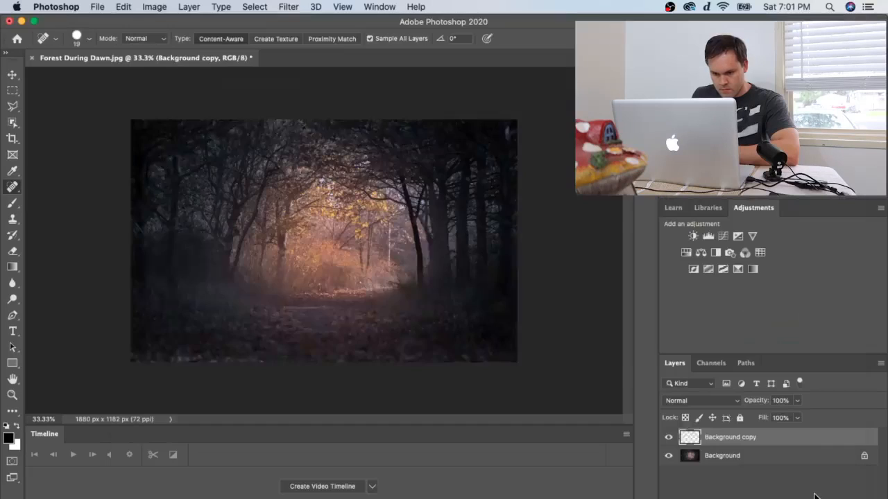
{"action": "left_click", "coordinate": [667, 439]}
{"action": "left_click", "coordinate": [668, 438]}
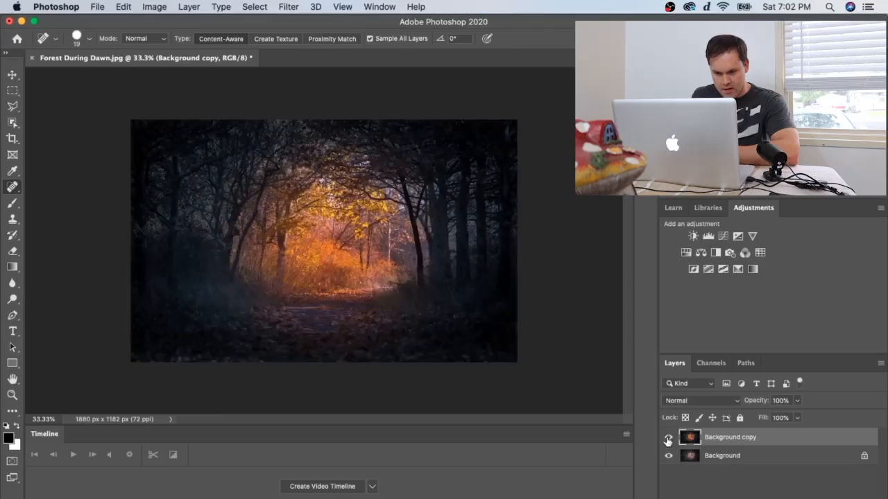